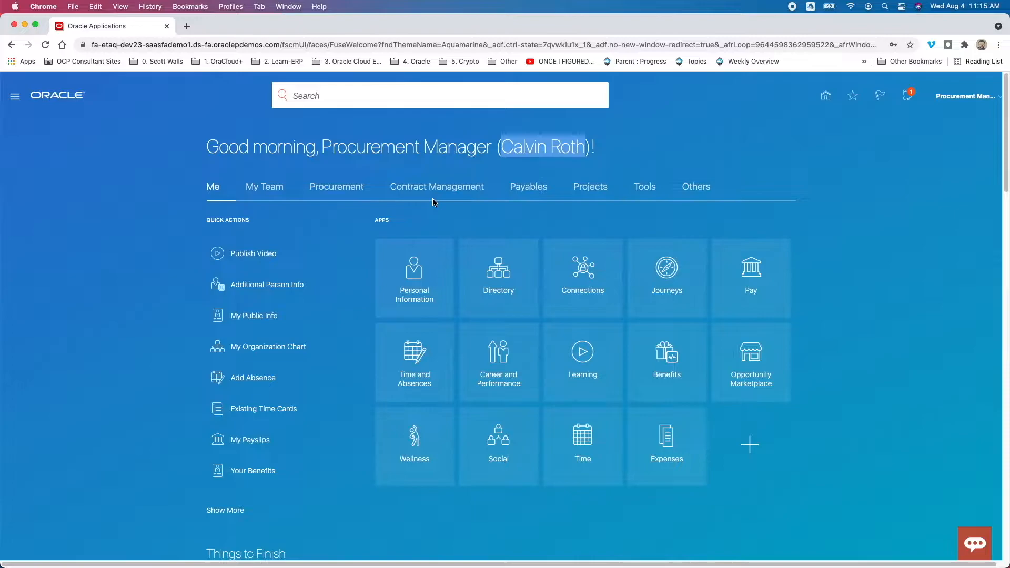
Scroll to the Analytics heading and browse the User-Defined infolets: PO Spend, Non PO Spend, PO Count
scroll(432, 203, "down", 10)
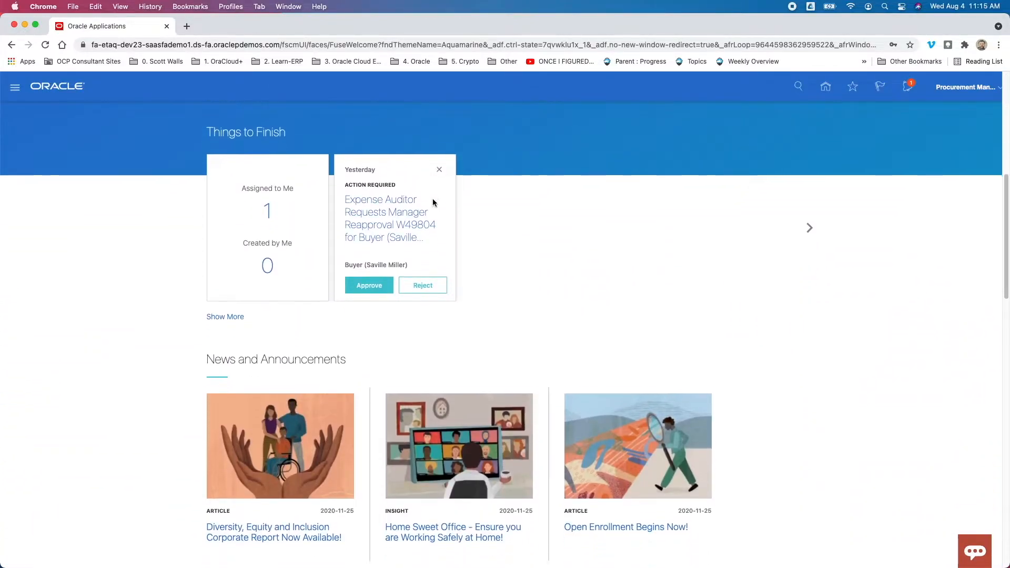
scroll(433, 203, "down", 7)
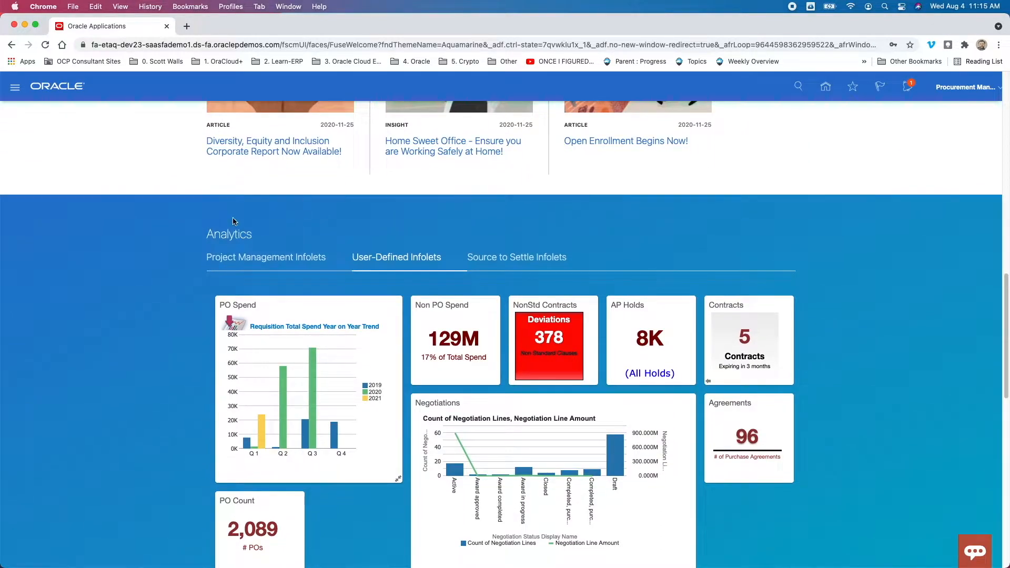
double_click(217, 232)
scroll(218, 234, "down", 1)
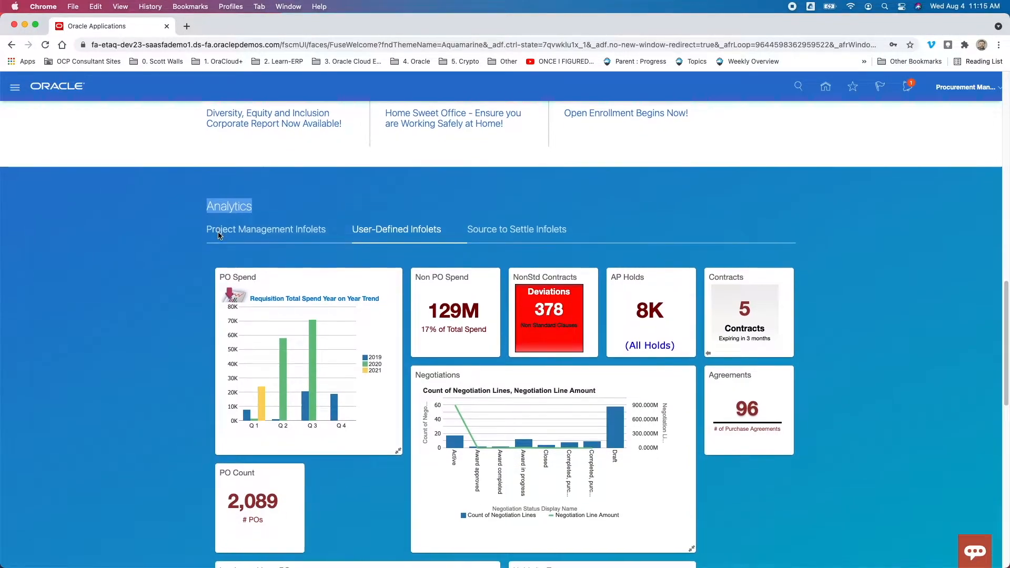
scroll(217, 235, "down", 1)
scroll(215, 234, "down", 8)
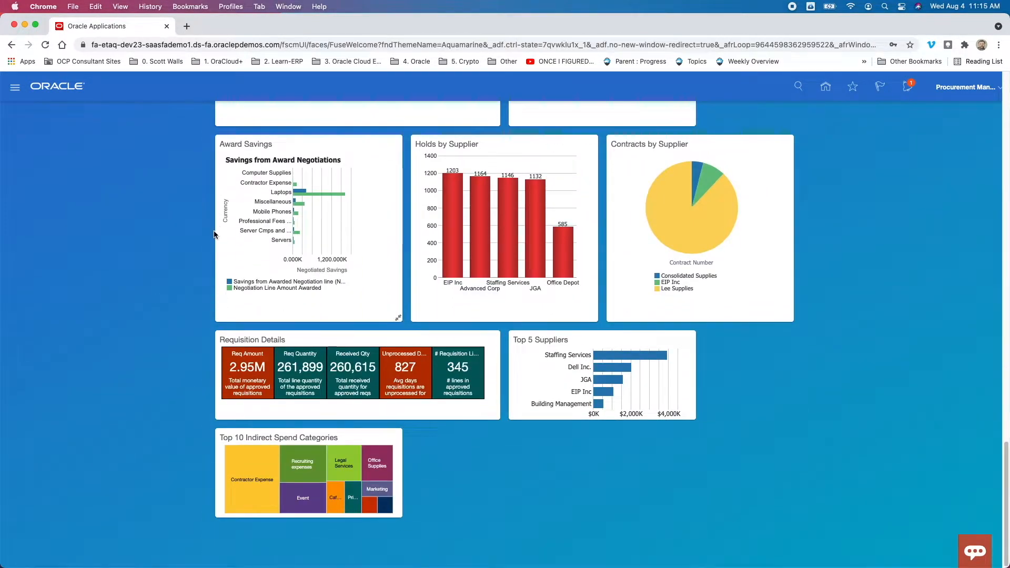
scroll(215, 234, "up", 8)
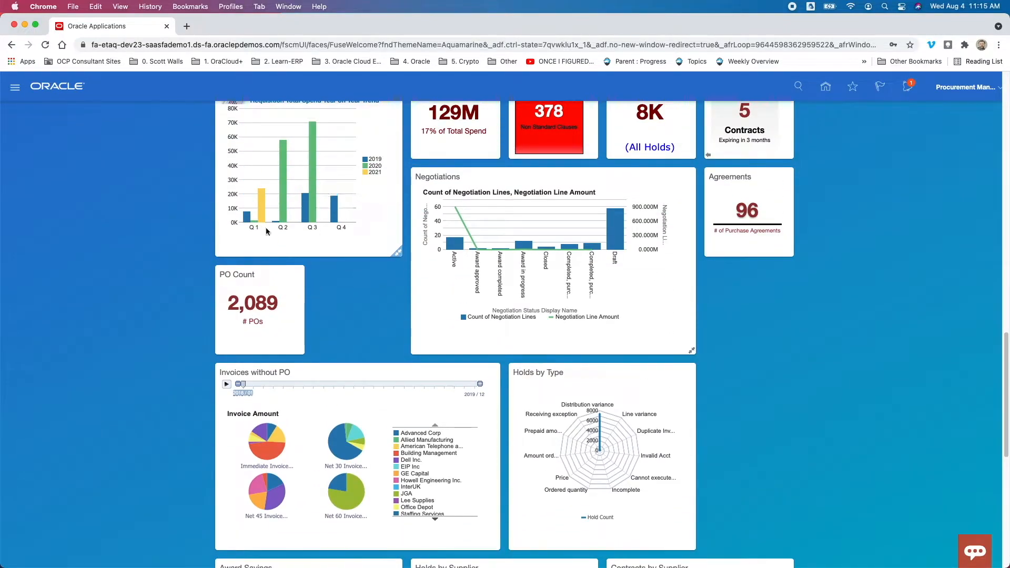
scroll(292, 196, "up", 2)
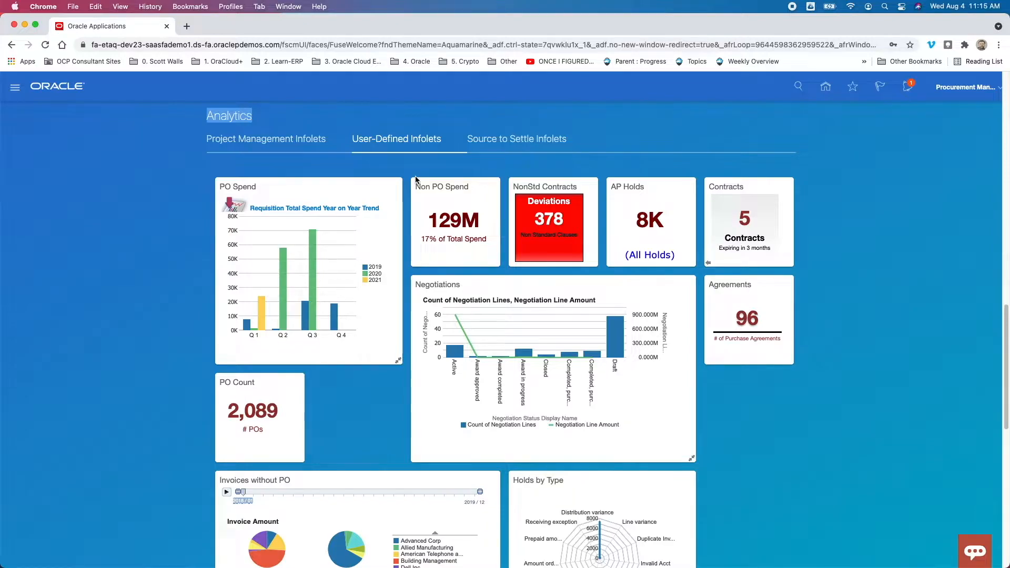
Show the Source to Settle infolets, check the My Infolets list, and return to the page top
left_click(528, 141)
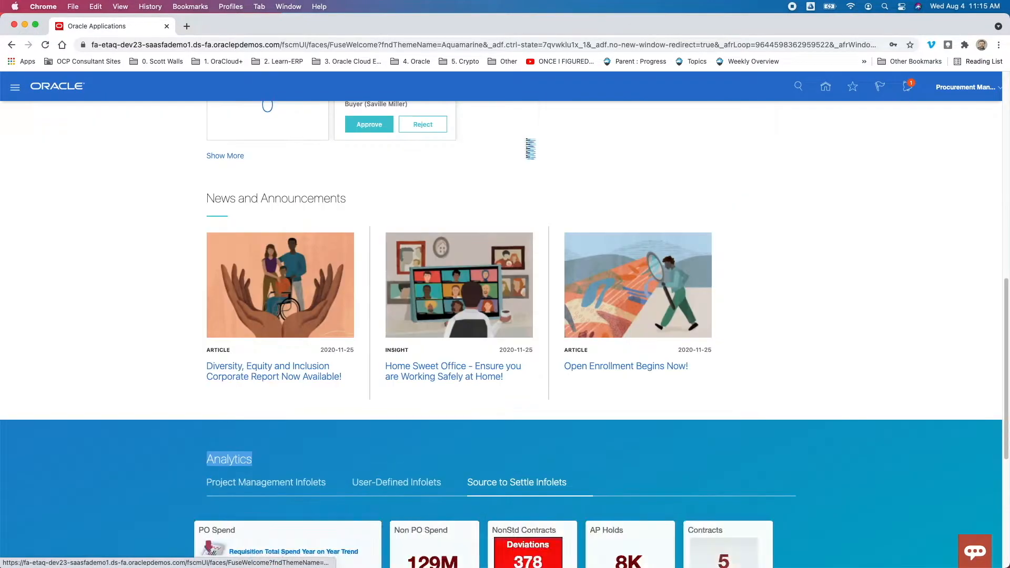
scroll(528, 151, "down", 6)
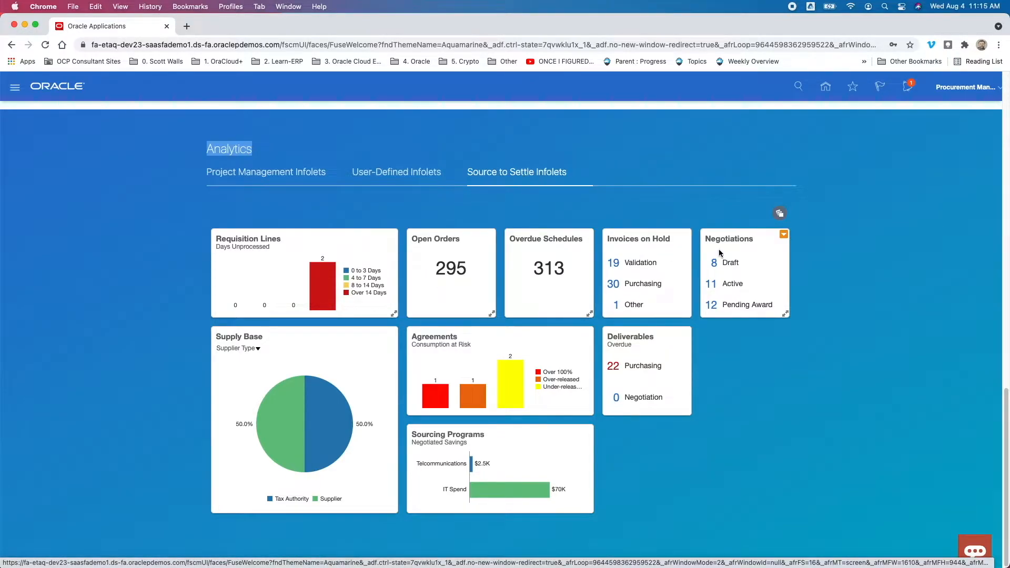
left_click(780, 214)
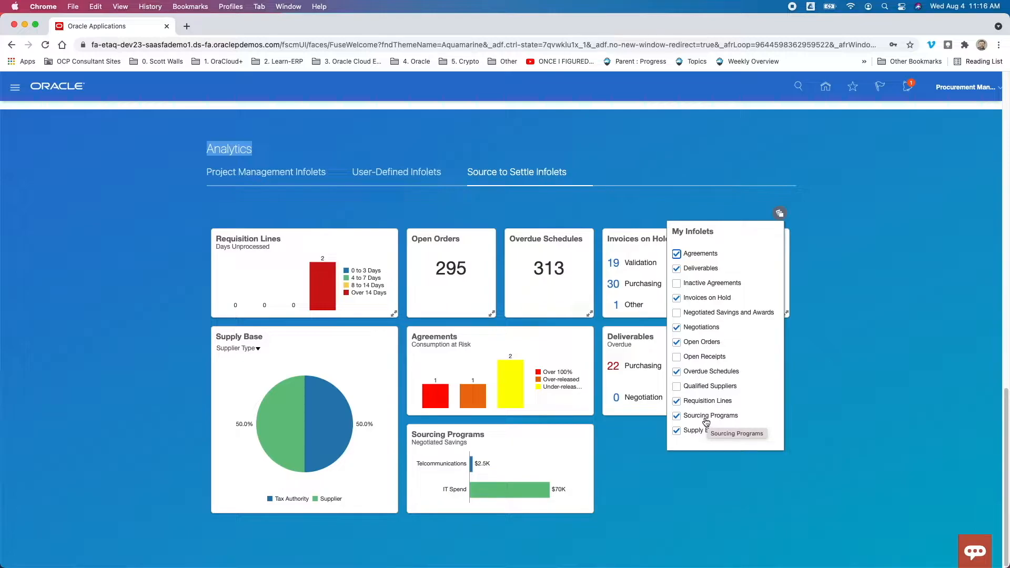
left_click(822, 243)
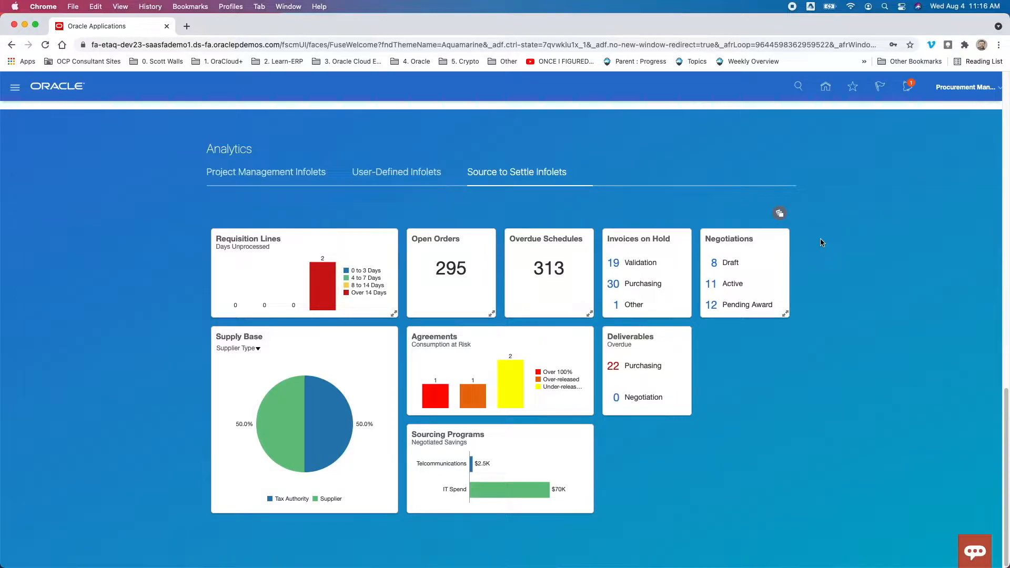
scroll(822, 243, "up", 15)
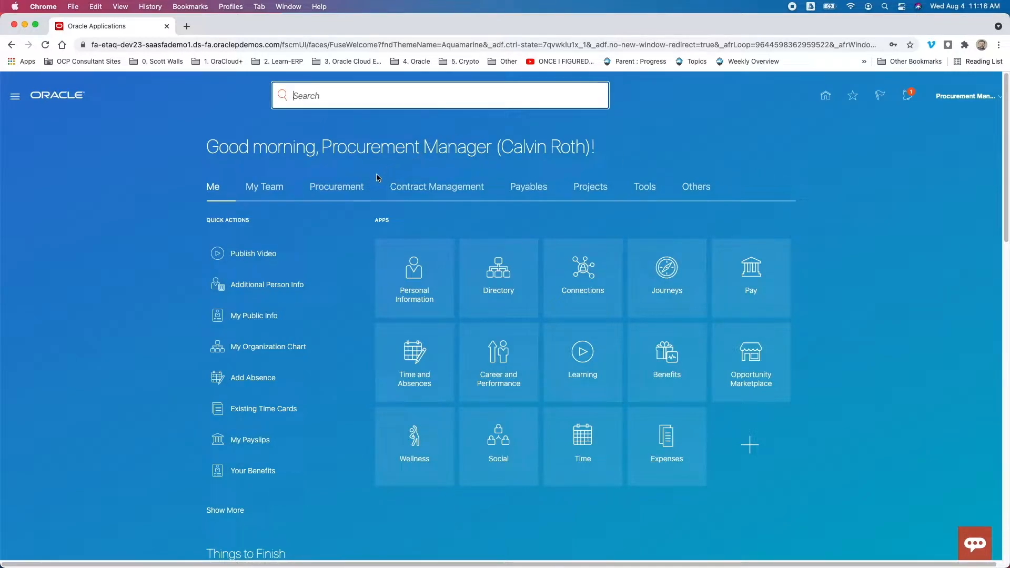
Switch to the Procurement apps to reach Purchase Requisitions
left_click(337, 188)
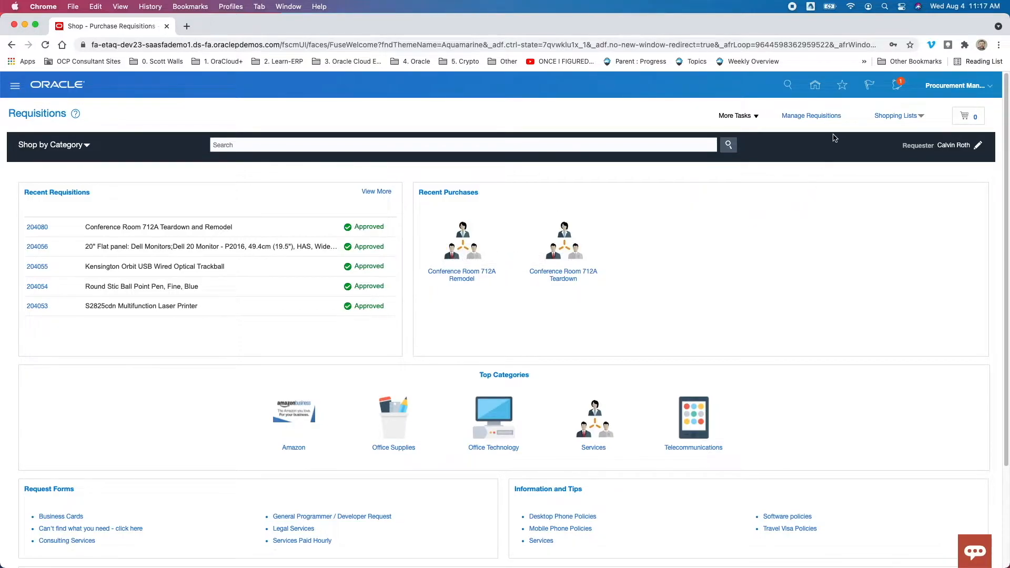
Open Manage Requisitions to list the requisitions the user entered
left_click(817, 117)
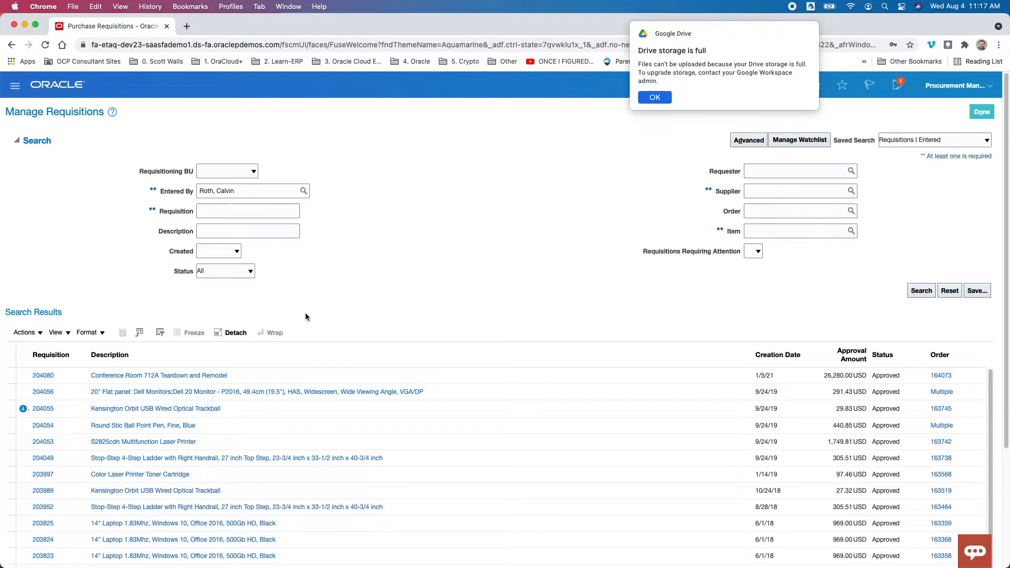
left_click(654, 98)
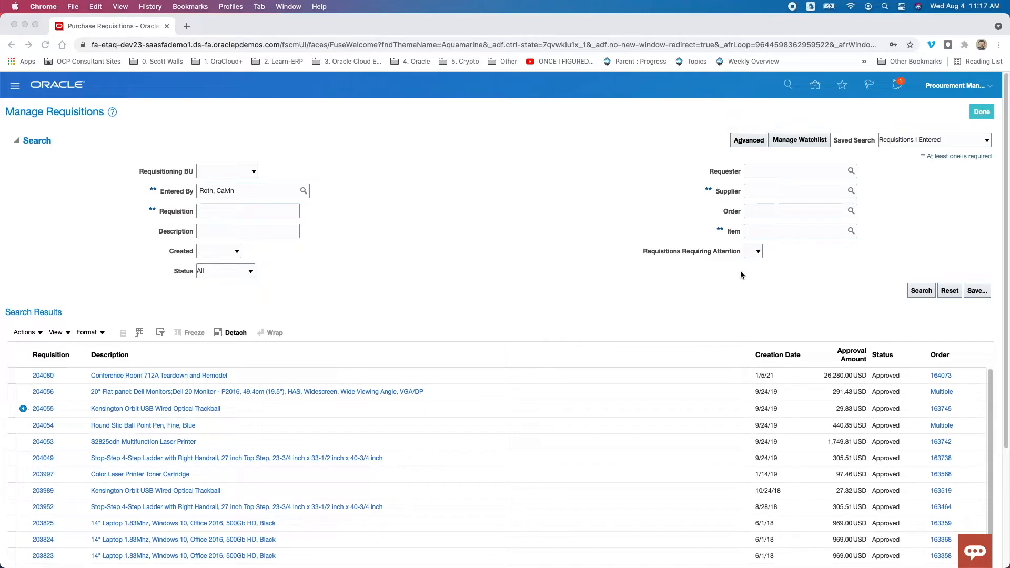
left_click(755, 143)
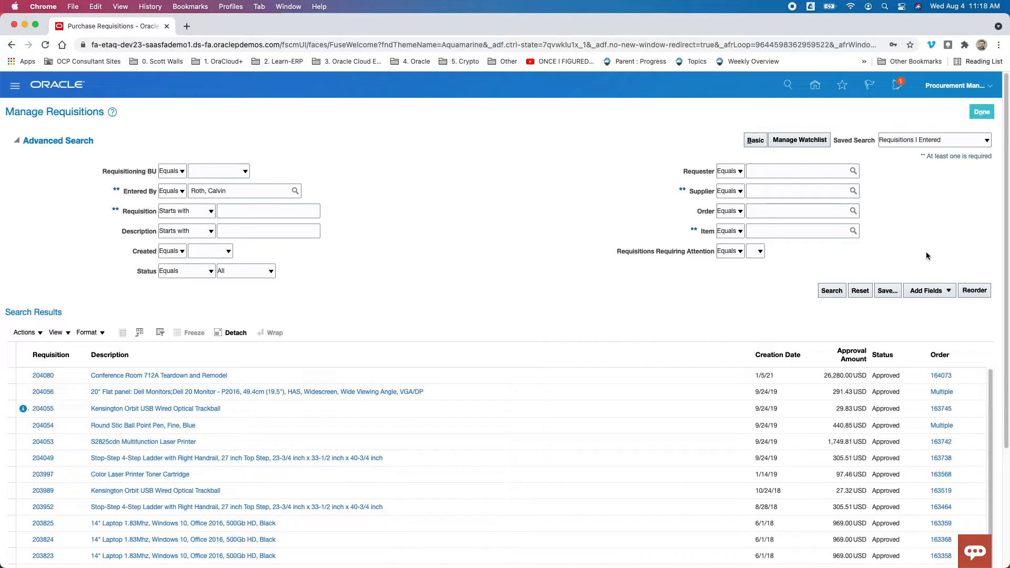
left_click(931, 290)
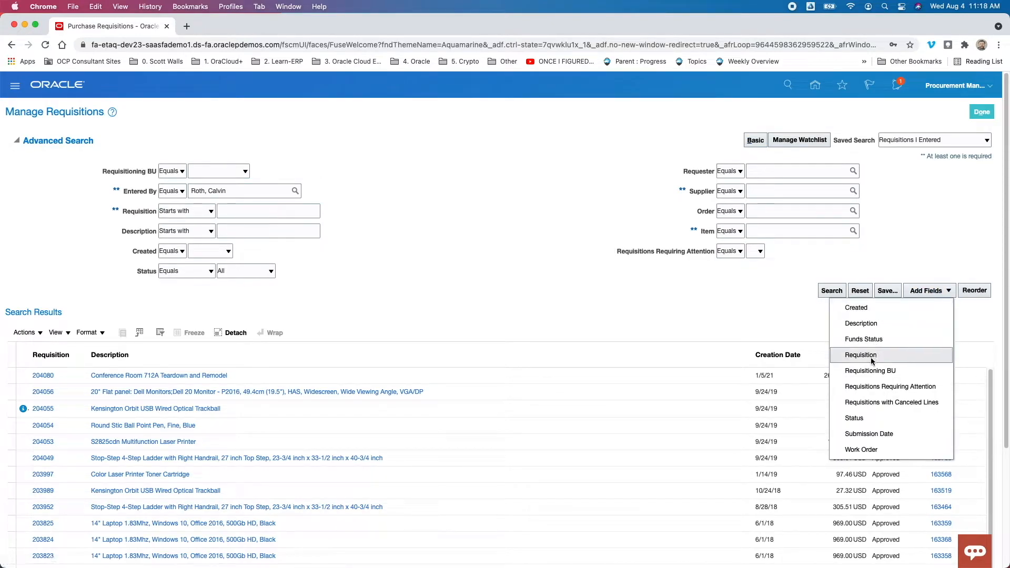
left_click(669, 180)
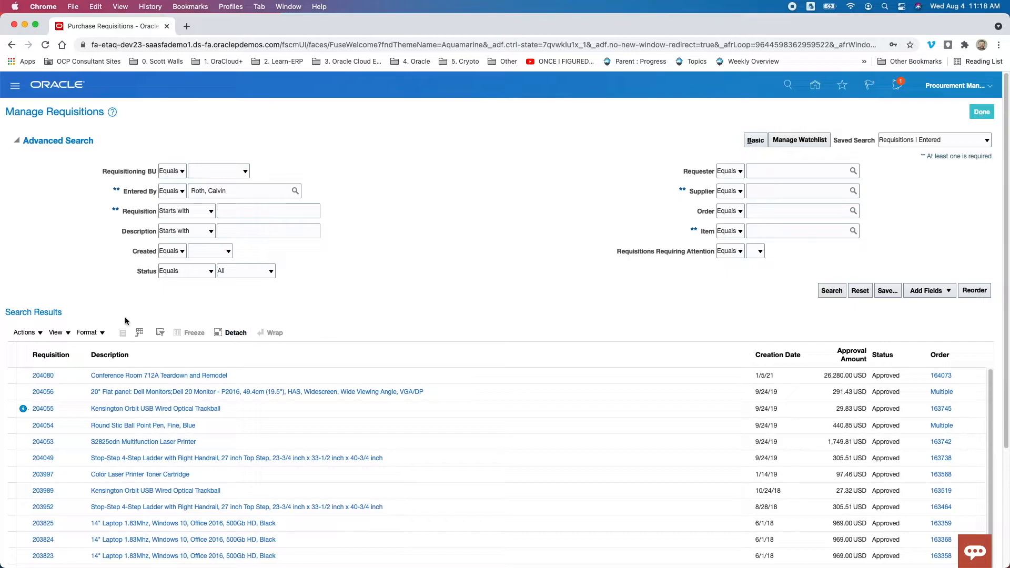
left_click(66, 334)
mouse_move(82, 368)
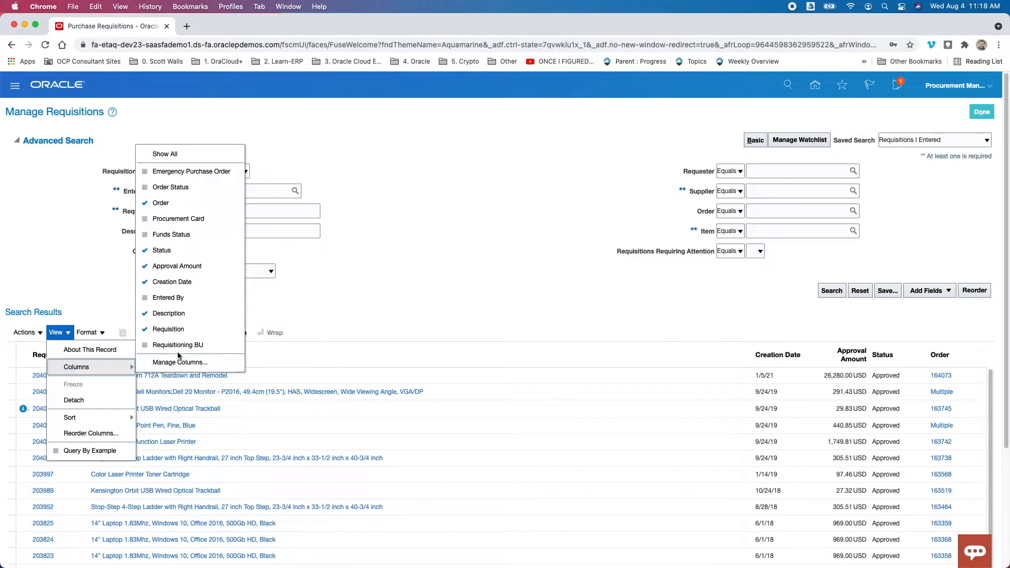
left_click(355, 303)
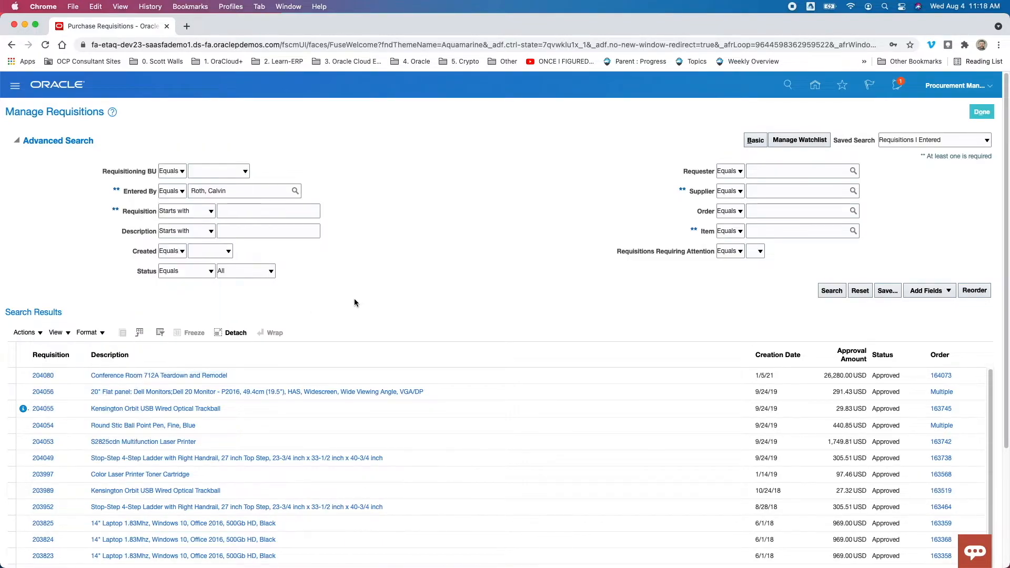
left_click(25, 333)
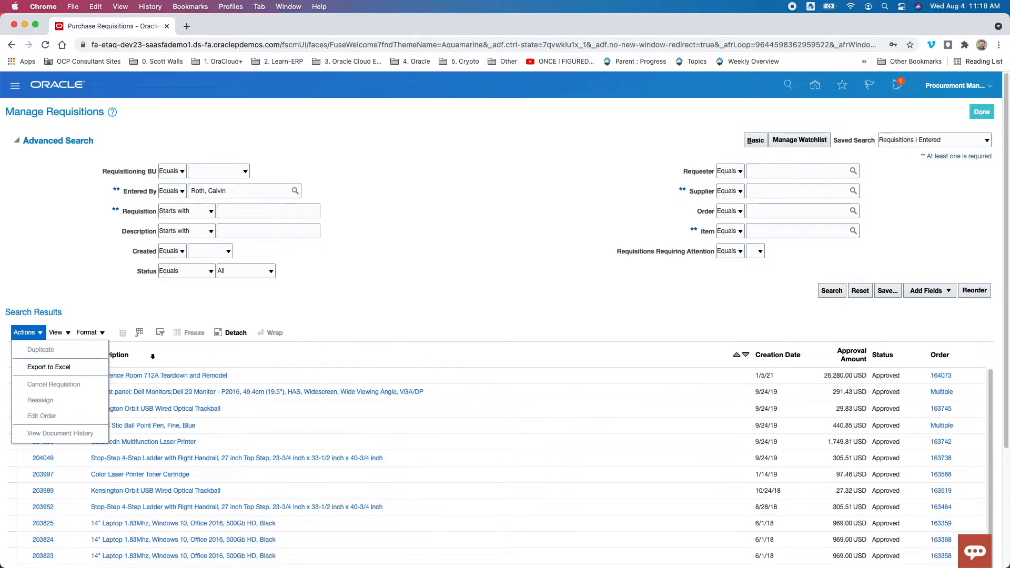
left_click(423, 248)
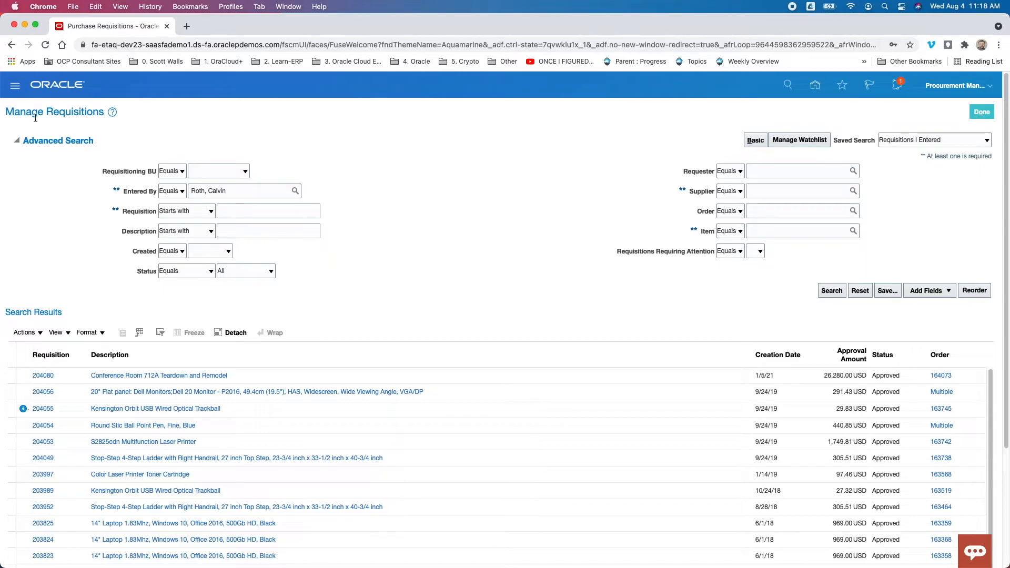
Go to Reports and Analytics through the navigator's Tools group
left_click(15, 87)
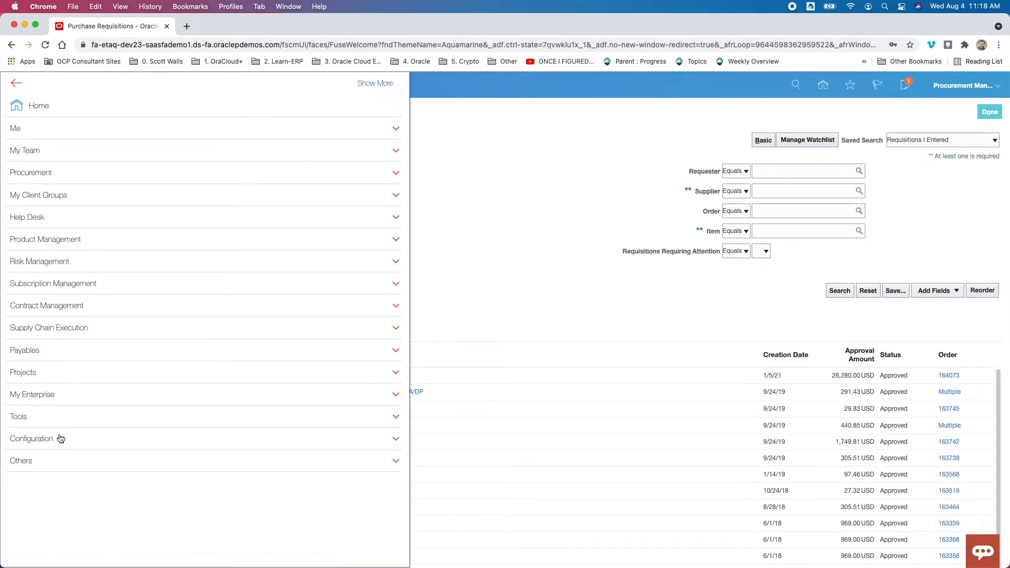
left_click(68, 417)
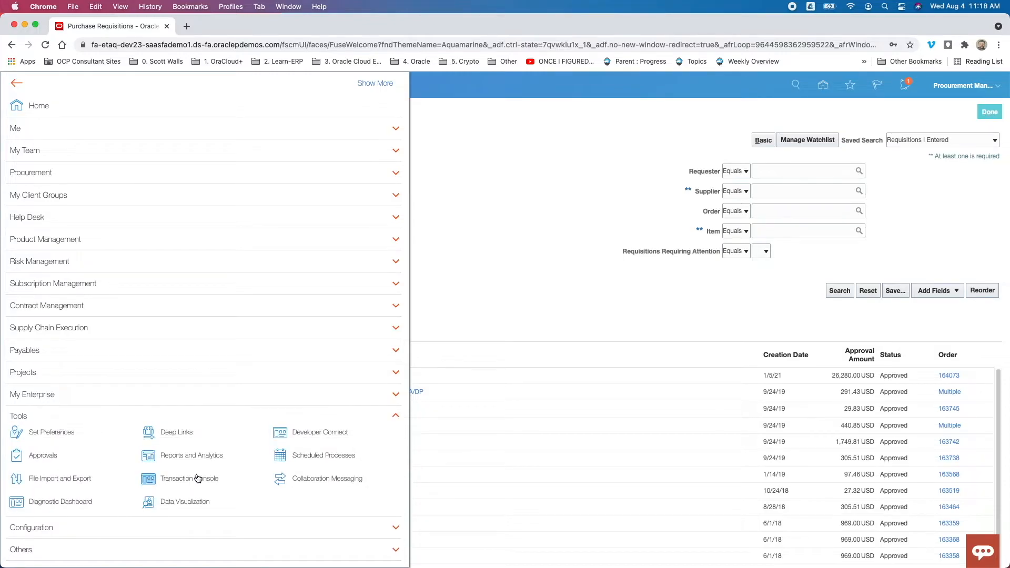
left_click(184, 455)
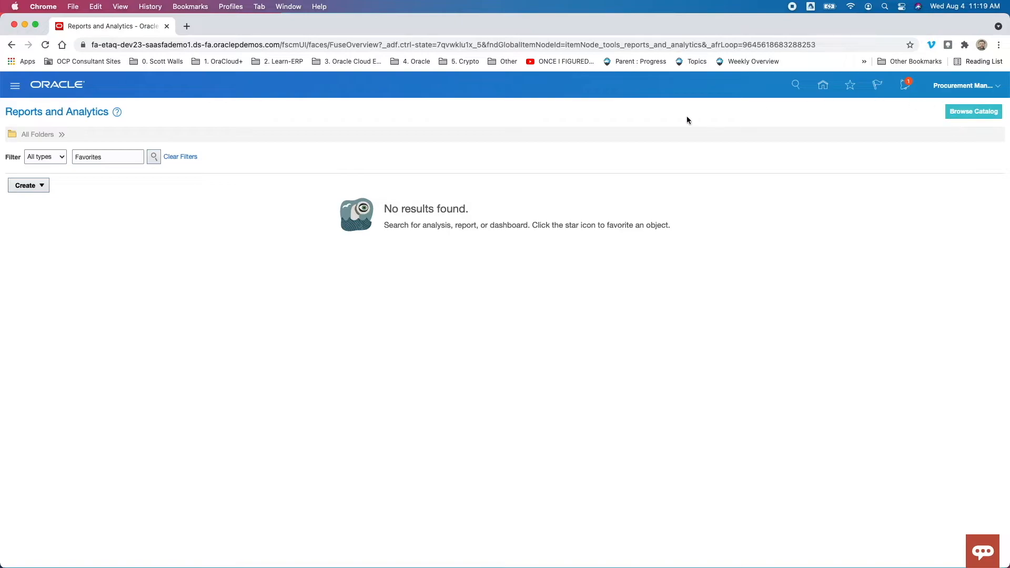
Start a new Analysis from the Create menu
left_click(29, 186)
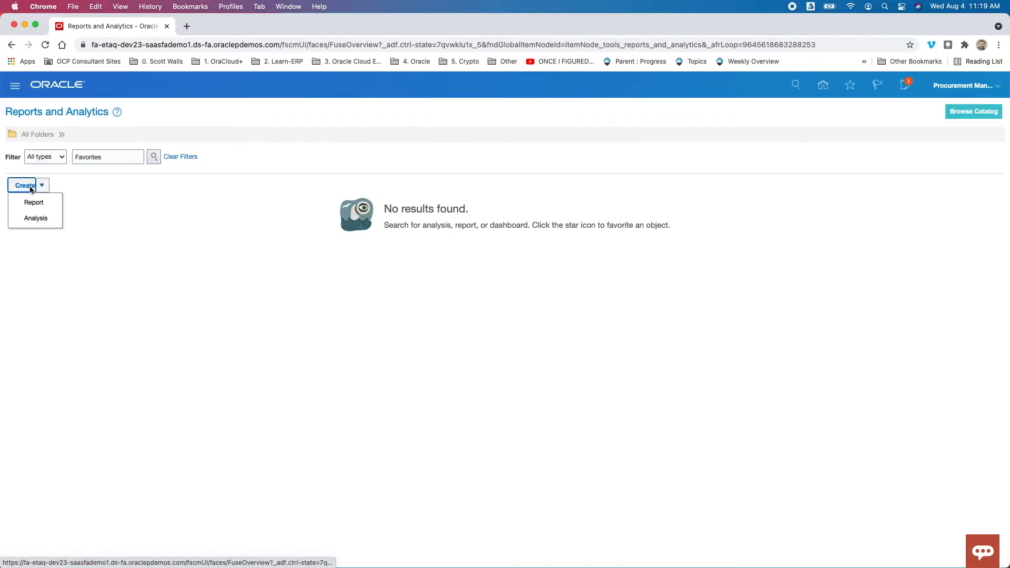
left_click(44, 223)
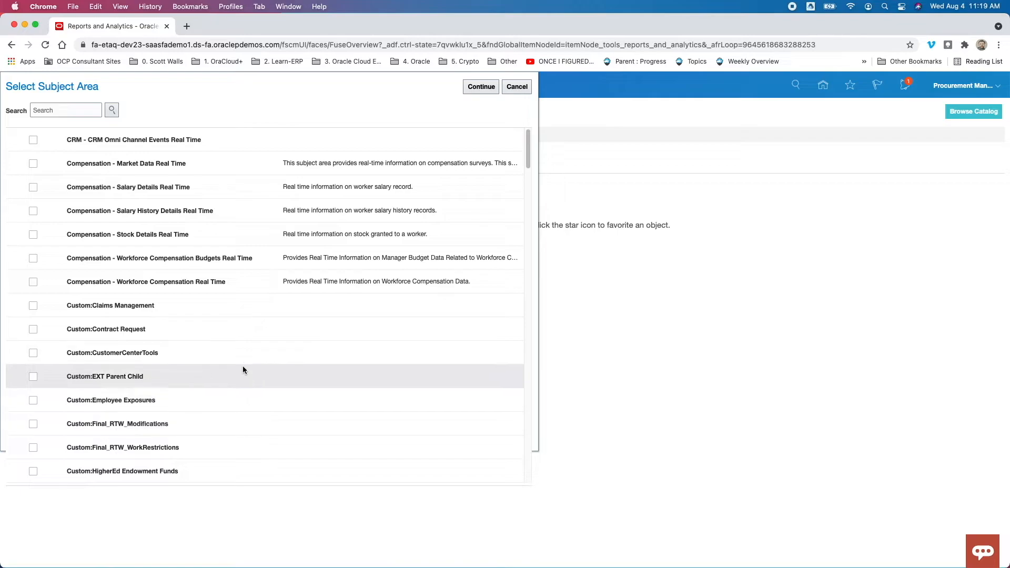
Search subject areas for 'registrations', then pick Procurement - Requisitions Real Time and continue
left_click(62, 110)
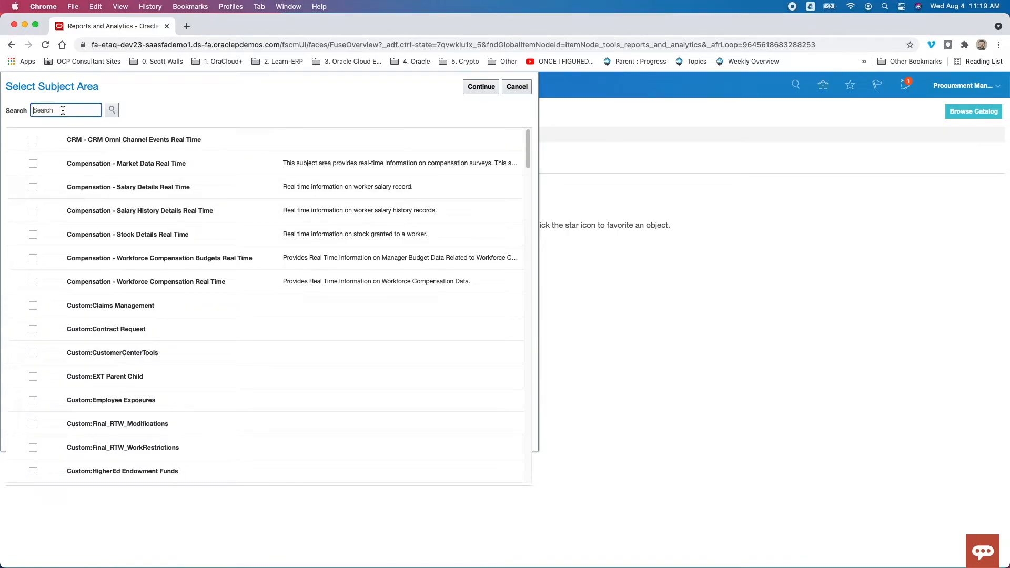
type("registrations")
left_click(113, 112)
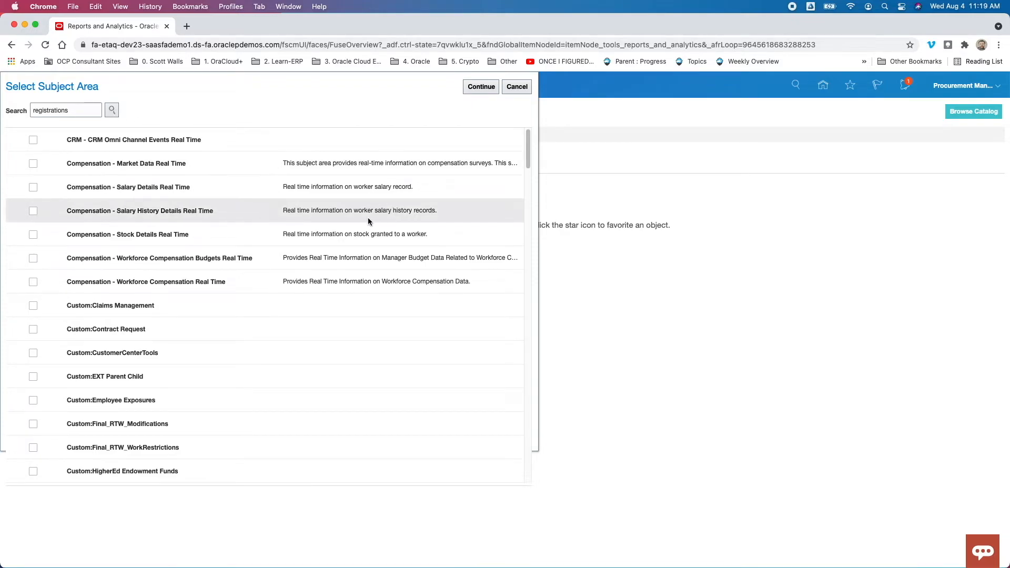
left_click_drag(531, 166, 531, 325)
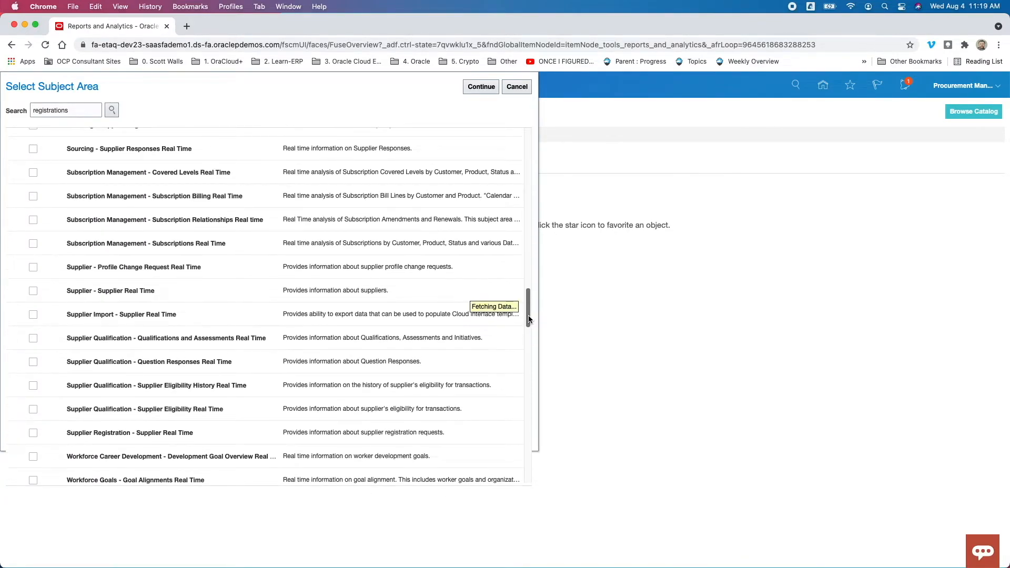
left_click_drag(529, 316, 528, 313)
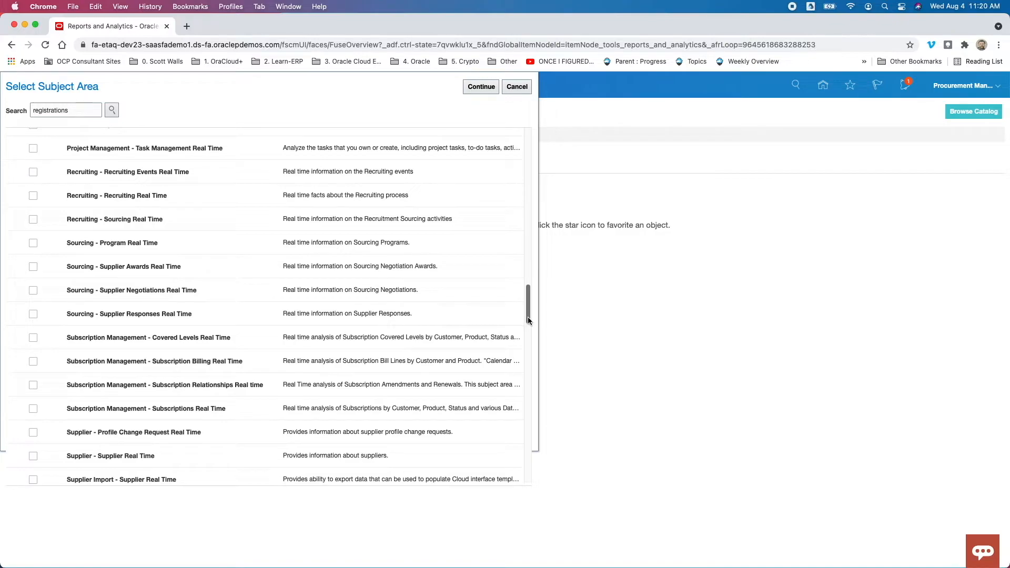
left_click_drag(528, 318, 529, 343)
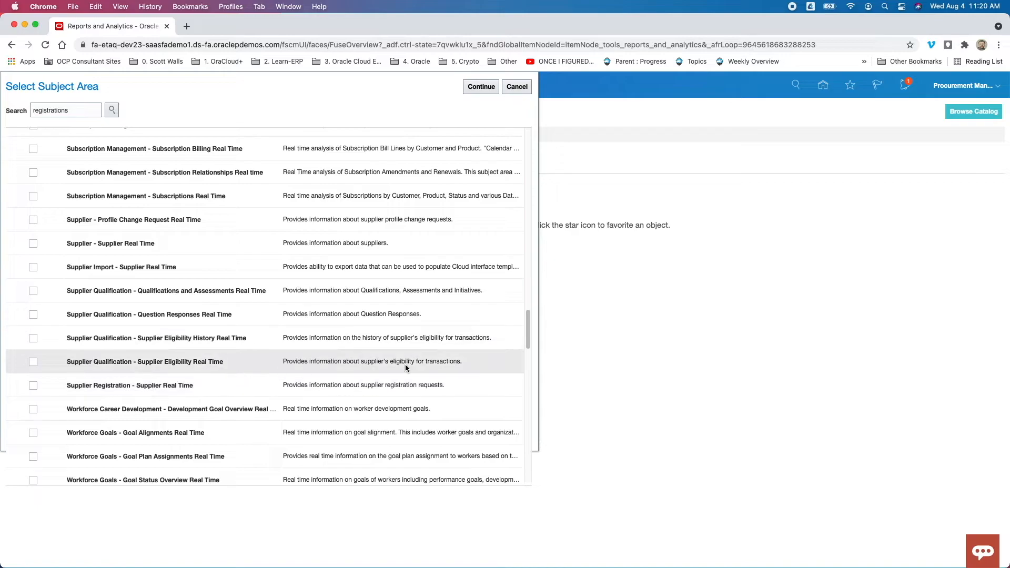
left_click_drag(528, 339, 529, 263)
scroll(207, 231, "up", 1)
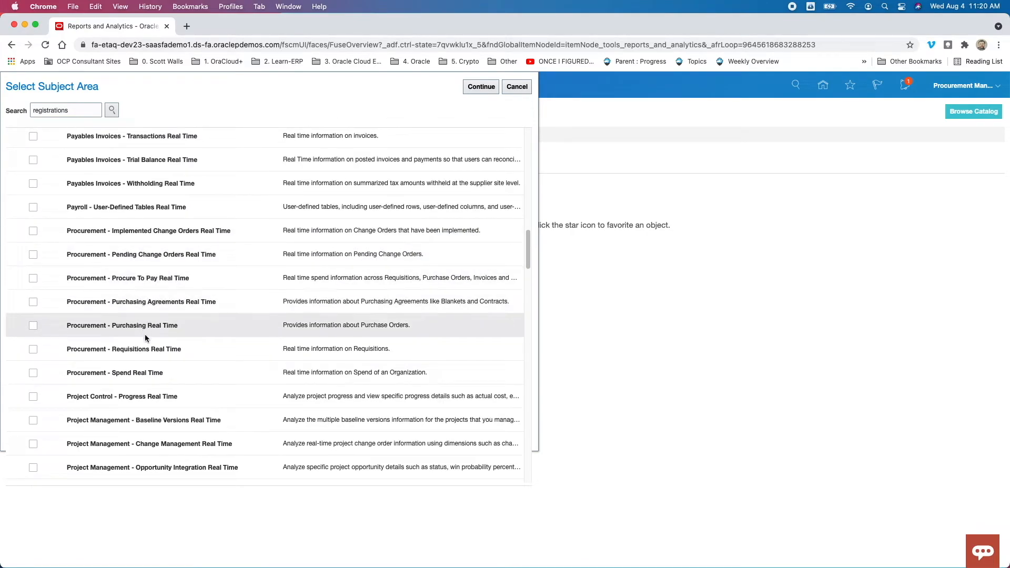
left_click(33, 349)
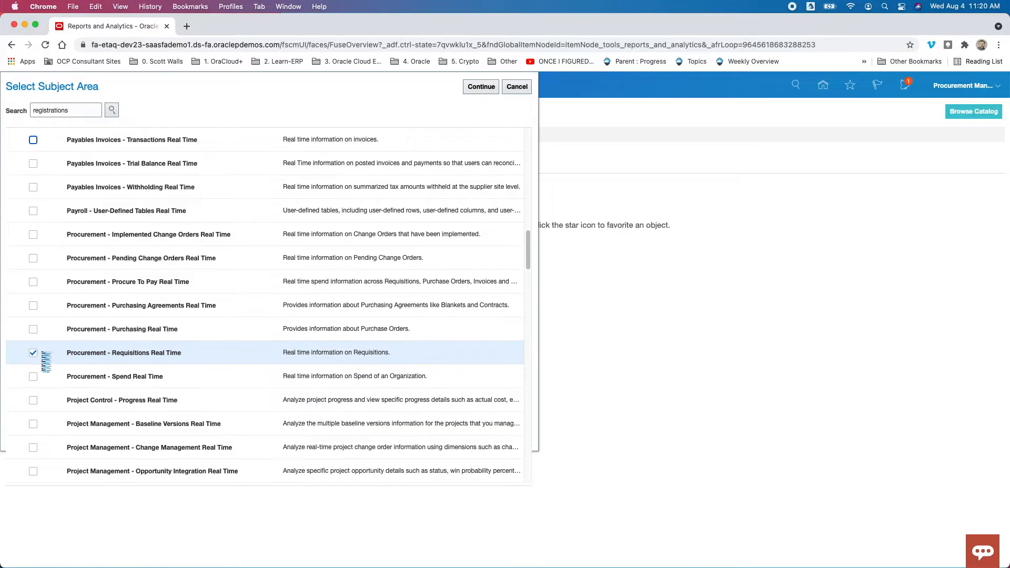
left_click(480, 90)
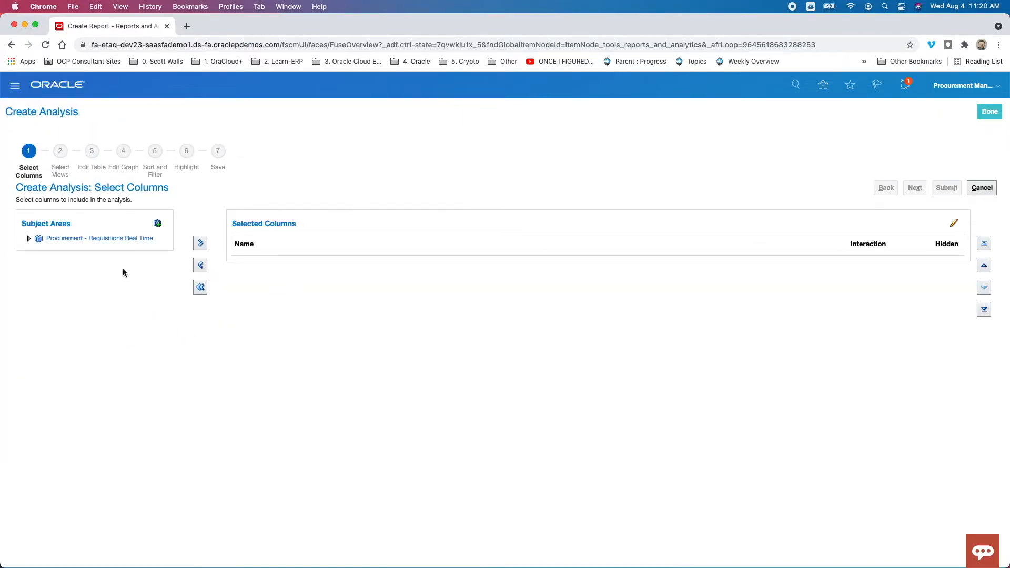
Add the Requisition Header Detail Description column to the analysis, then finish with Done
left_click(29, 240)
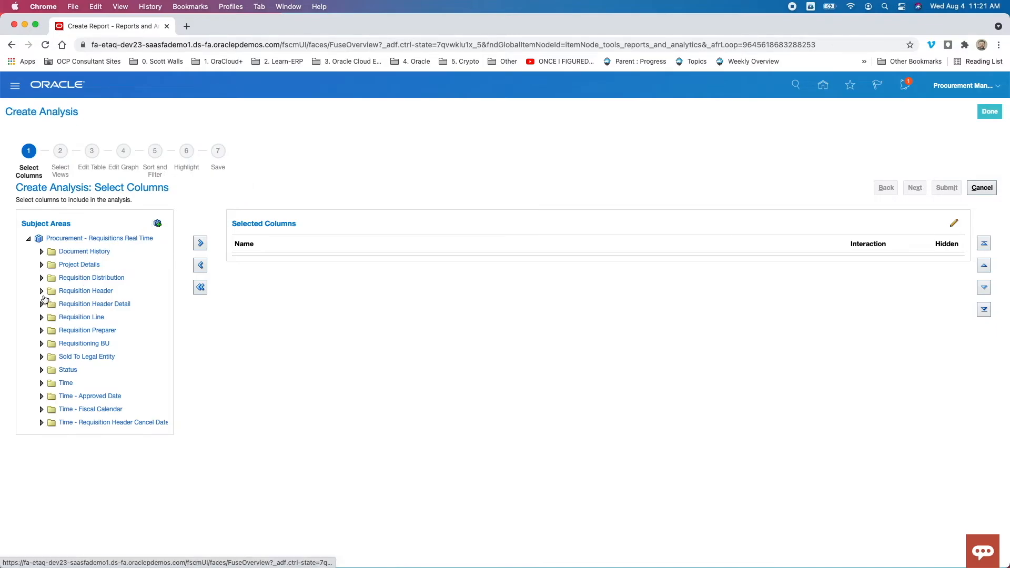
left_click(41, 291)
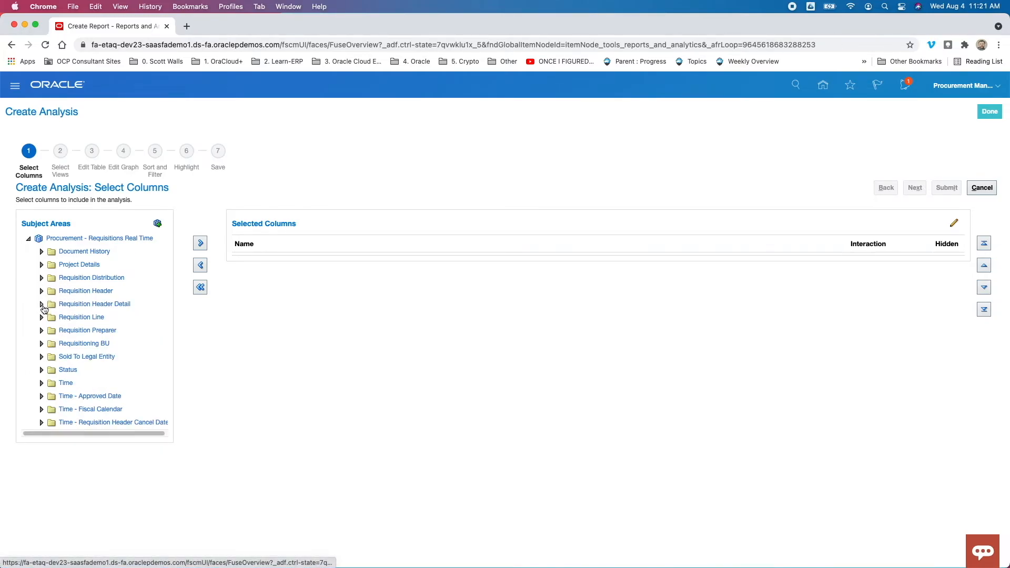
left_click(42, 304)
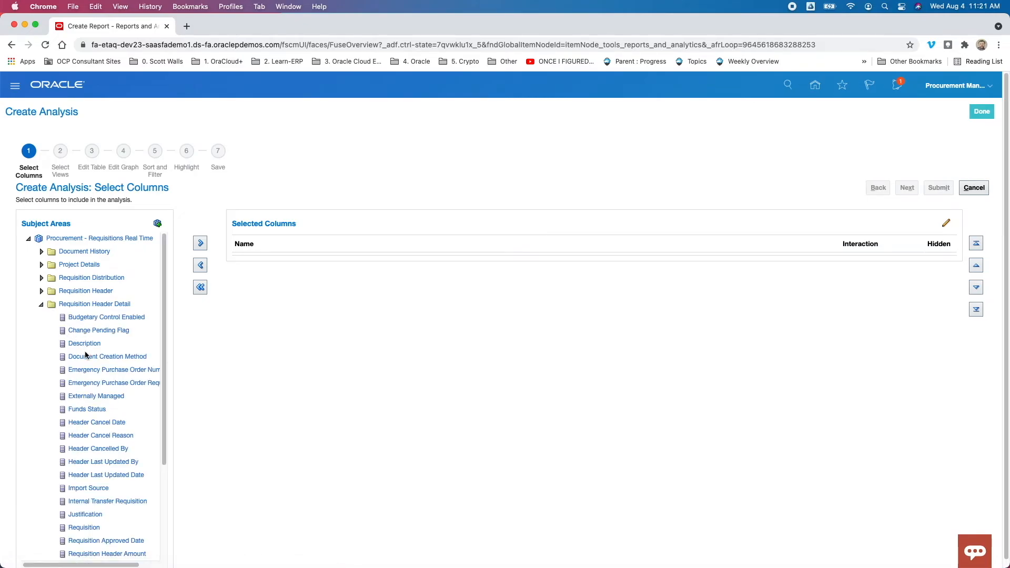
double_click(86, 344)
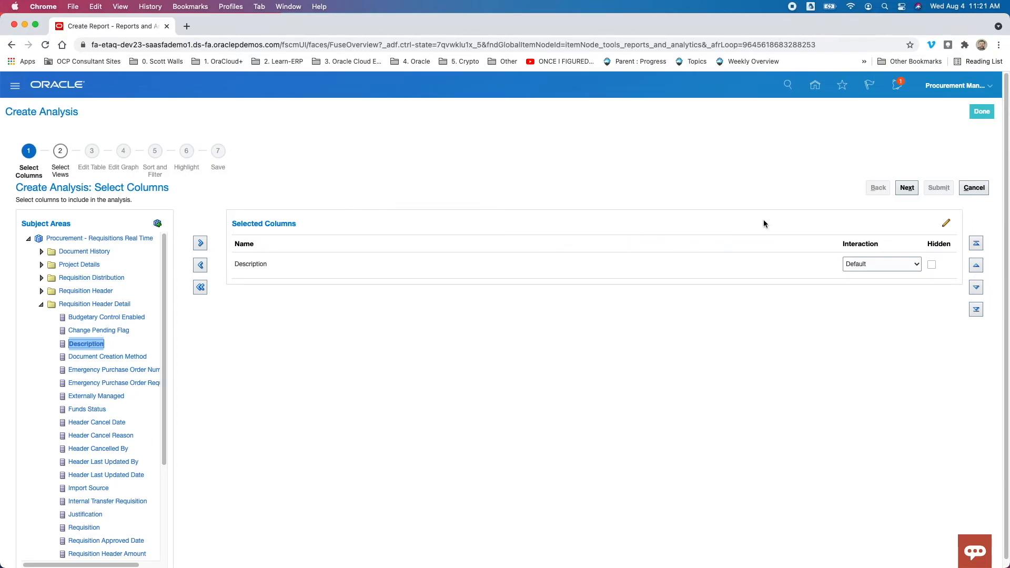
left_click(981, 112)
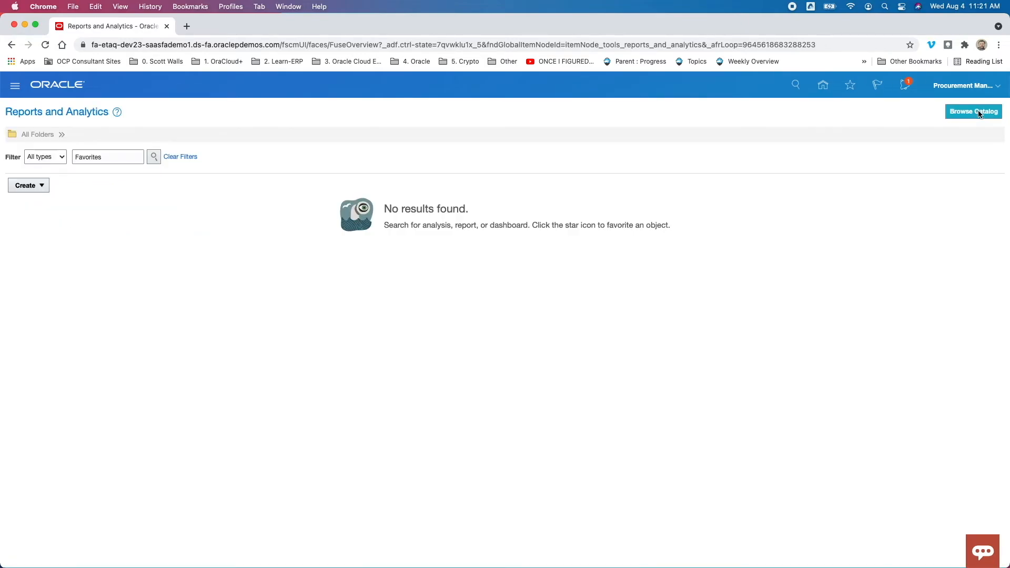